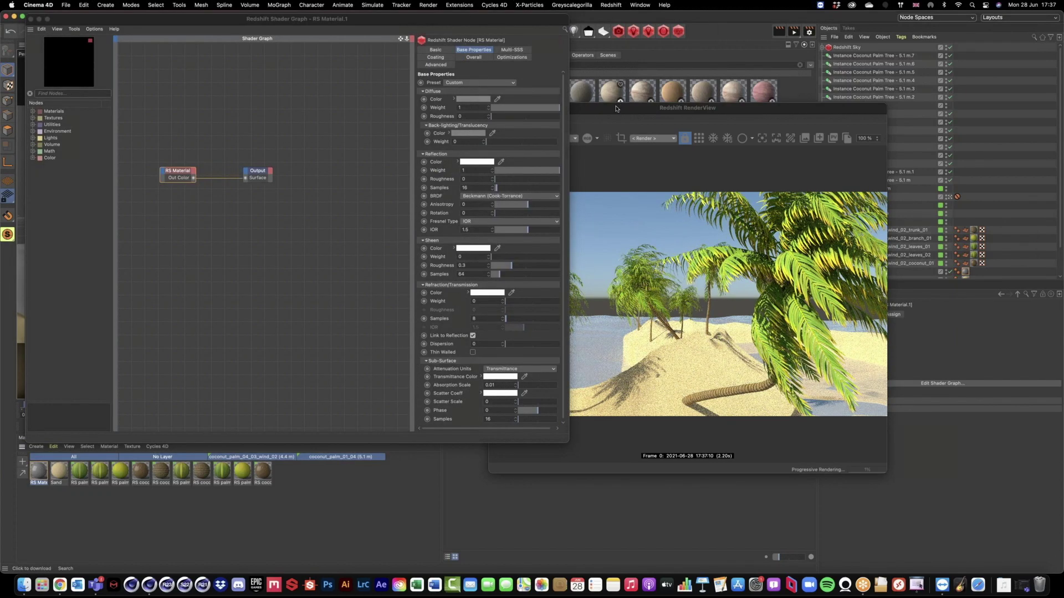
# - Apply the Water preset to the RS Material, then select and frame the material and output nodes
pyautogui.click(469, 85)
pyautogui.click(469, 117)
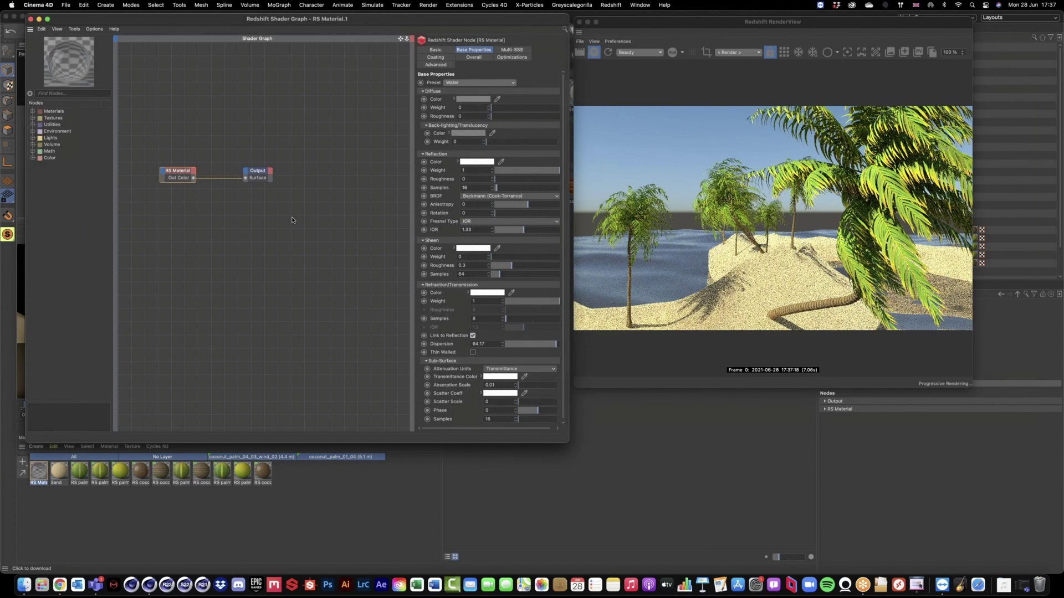
pyautogui.moveTo(158, 141); pyautogui.dragTo(291, 221)
pyautogui.press('h')
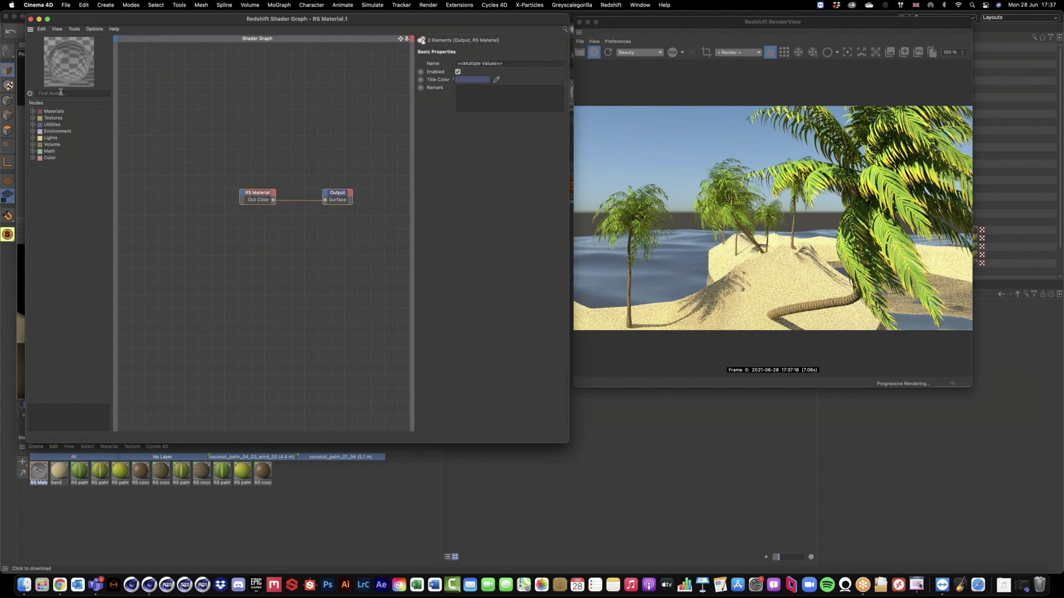
# - Search the node list and drop Maxon Noise and Bump Map nodes into the graph
pyautogui.click(61, 92)
pyautogui.write('maxon')
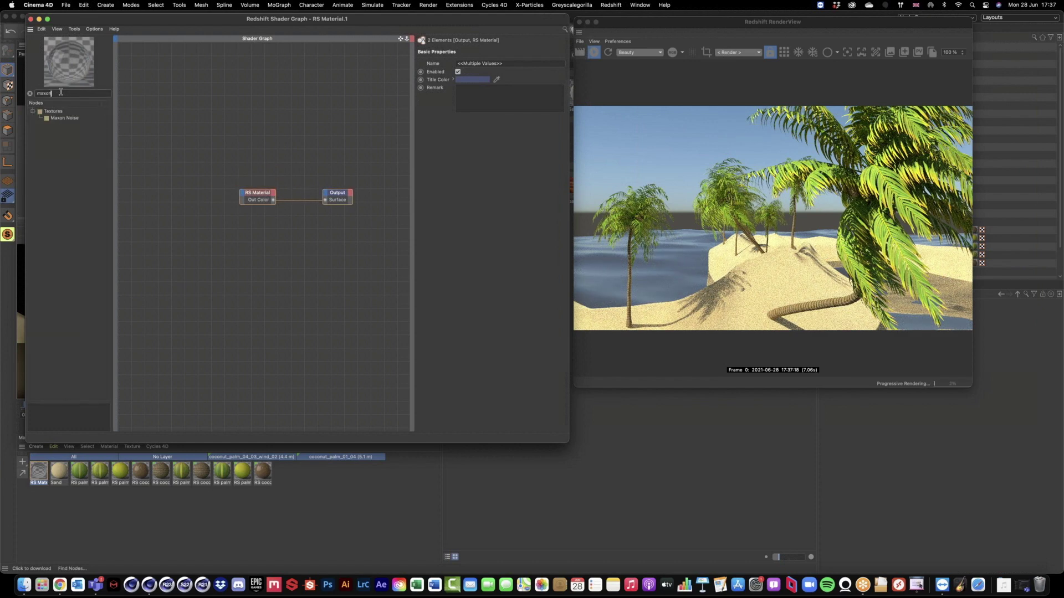
pyautogui.moveTo(64, 117)
pyautogui.mouseDown()
pyautogui.moveTo(199, 171)
pyautogui.moveTo(162, 200)
pyautogui.mouseUp()
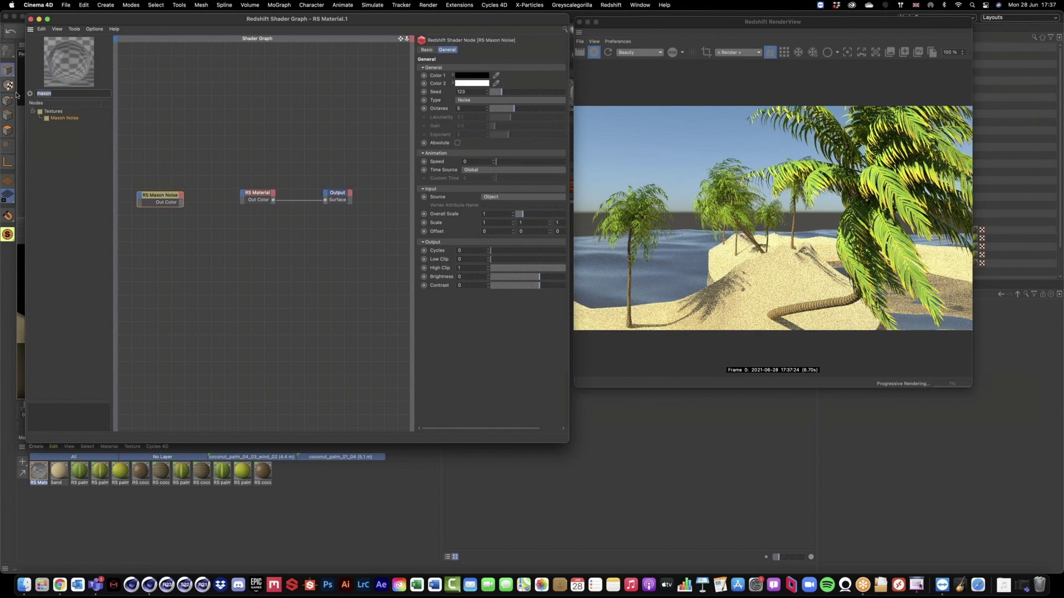
pyautogui.write('bump')
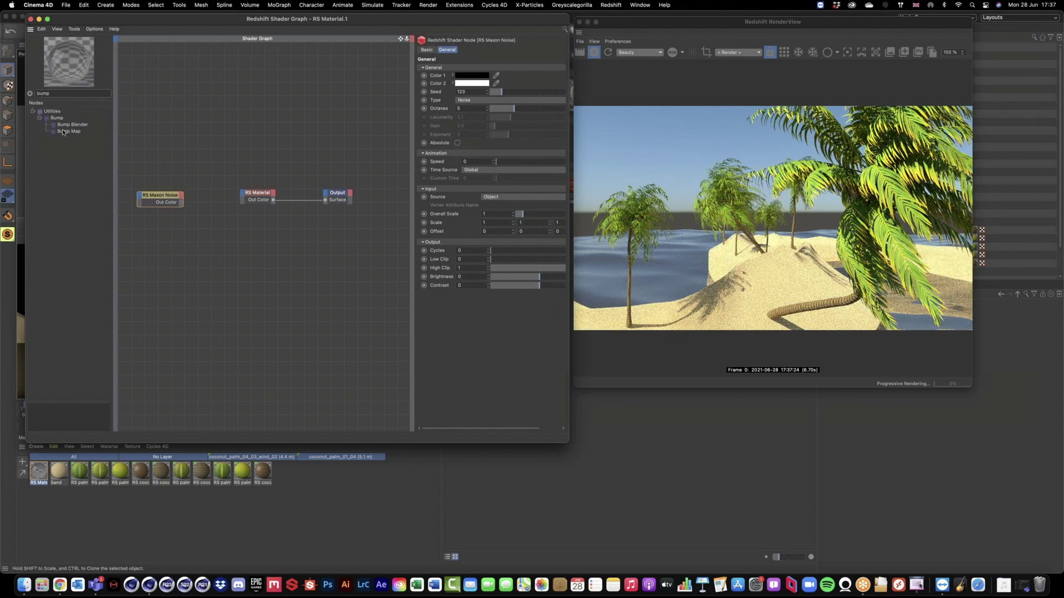
pyautogui.moveTo(68, 131)
pyautogui.mouseDown()
pyautogui.moveTo(204, 224)
pyautogui.moveTo(326, 202)
pyautogui.mouseUp()
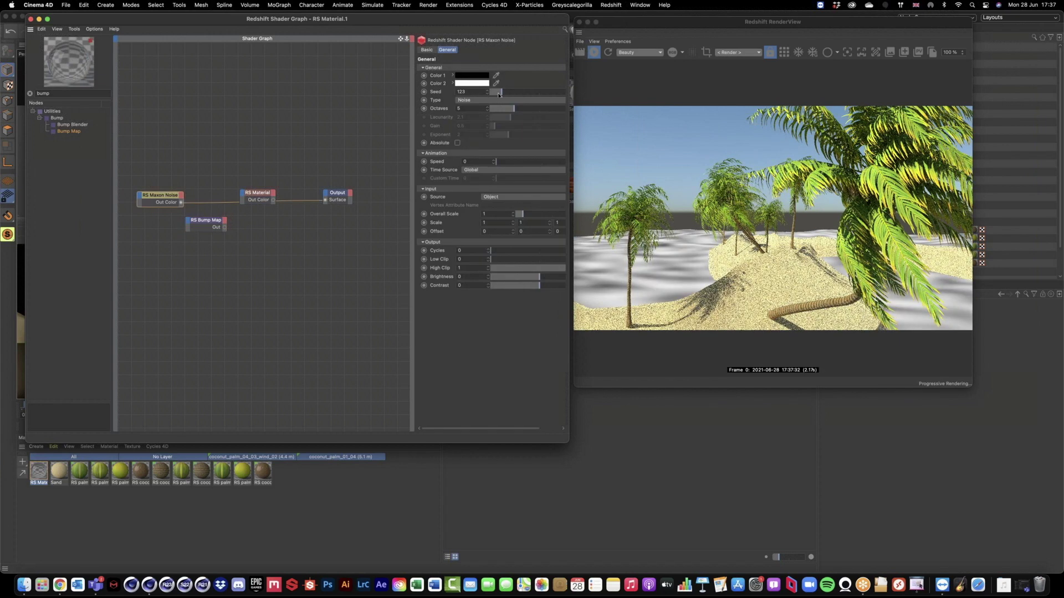
# - Set the Maxon Noise type to Ridged Multi Fractal with Overall Scale 0.5
pyautogui.click(499, 98)
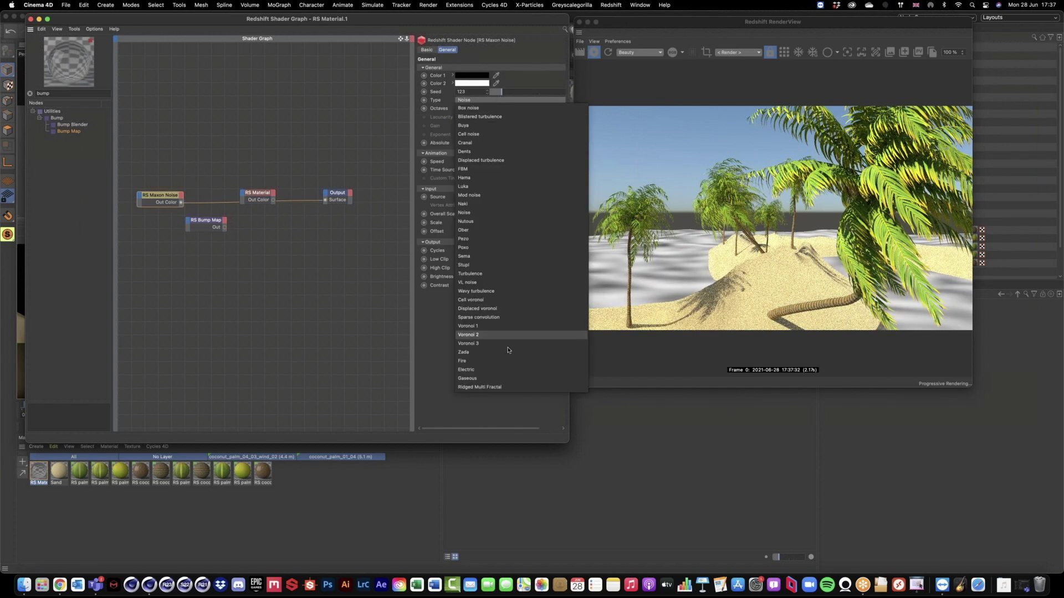
pyautogui.click(499, 387)
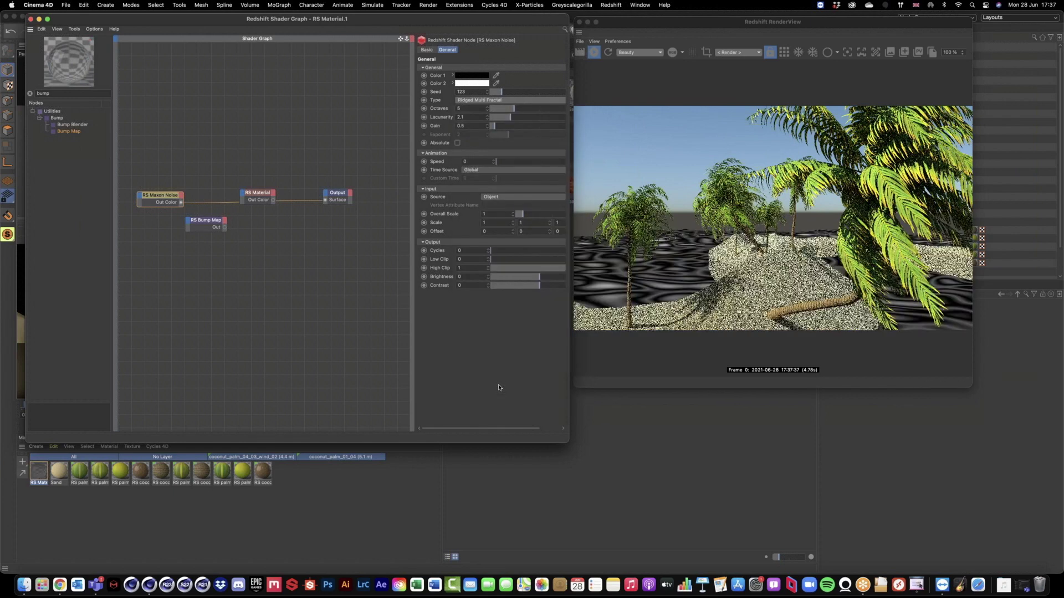
pyautogui.click(479, 213)
pyautogui.write('0.5')
pyautogui.press('Return')
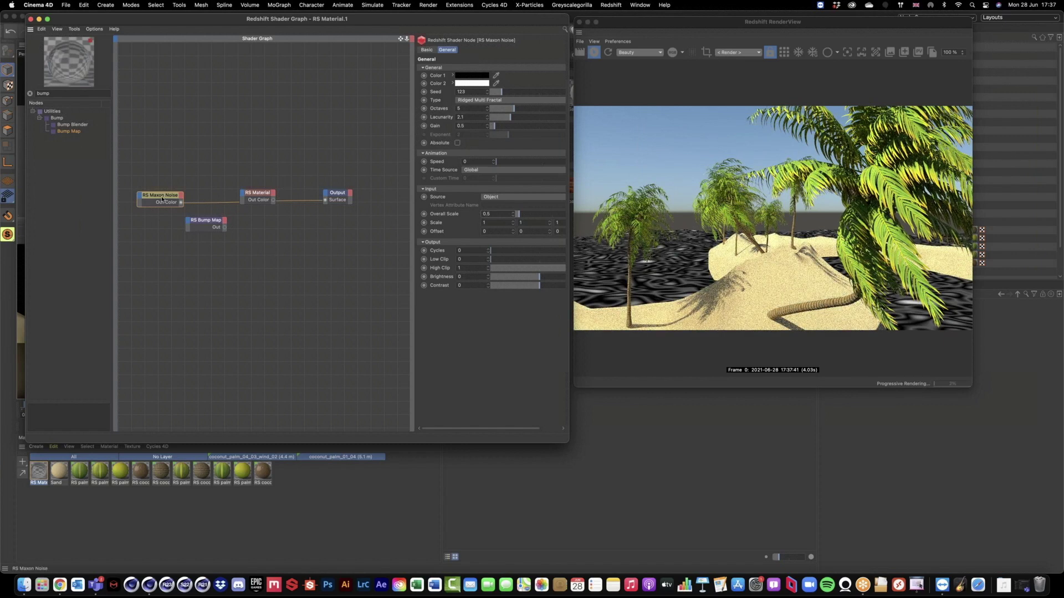
# - Spread out the nodes and place the Bump Map between Maxon Noise and RS Material
pyautogui.moveTo(166, 200); pyautogui.dragTo(149, 200)
pyautogui.moveTo(241, 183); pyautogui.dragTo(354, 233)
pyautogui.moveTo(266, 198); pyautogui.dragTo(296, 200)
pyautogui.moveTo(206, 221); pyautogui.dragTo(214, 197)
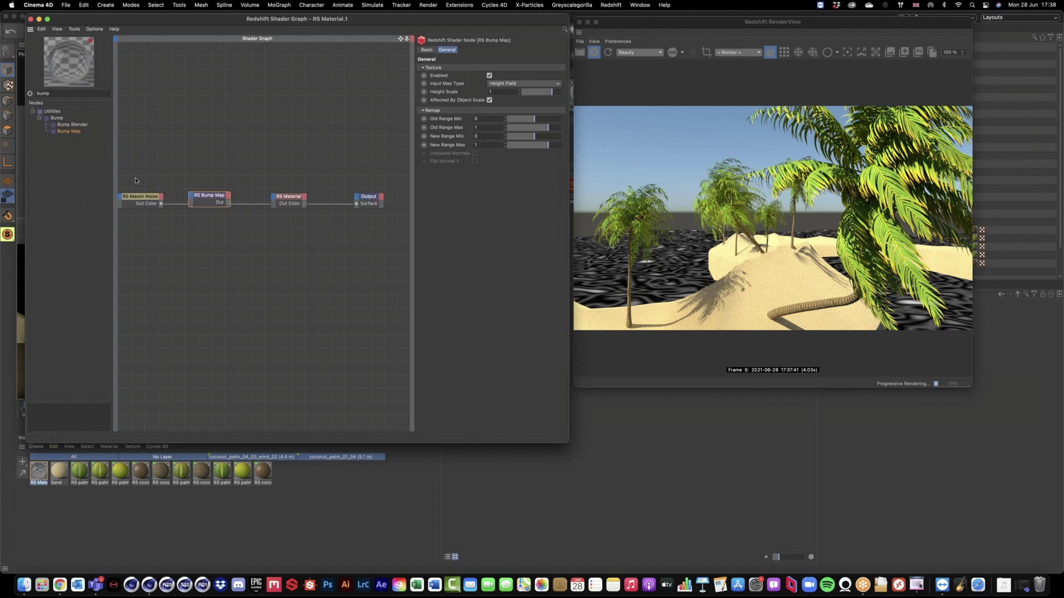
# - Select the Maxon Noise and drag its Out Color onto the RS Bump Map node
pyautogui.click(145, 200)
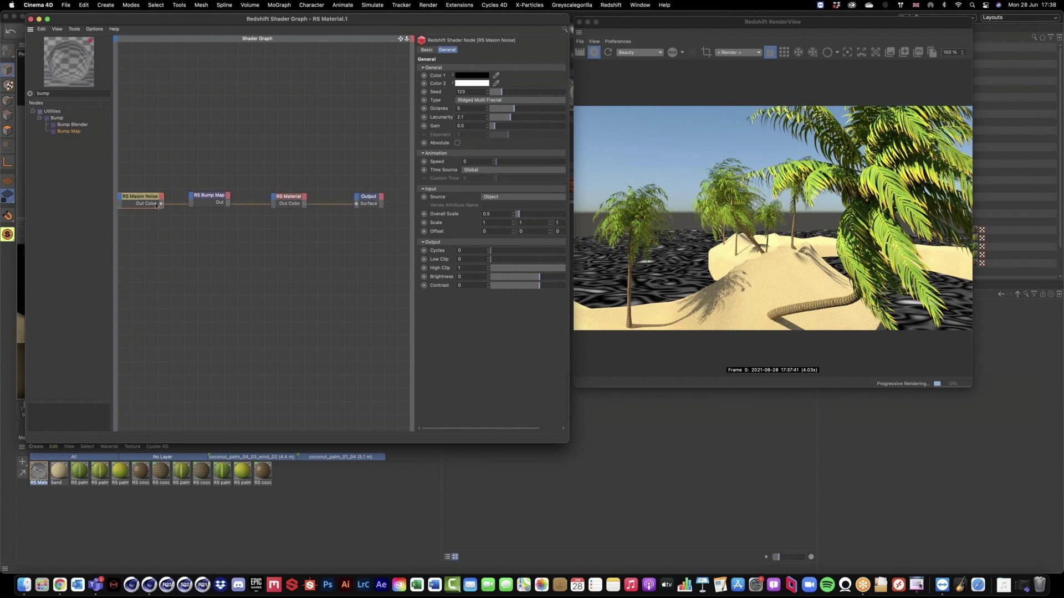
pyautogui.moveTo(157, 207); pyautogui.dragTo(195, 206)
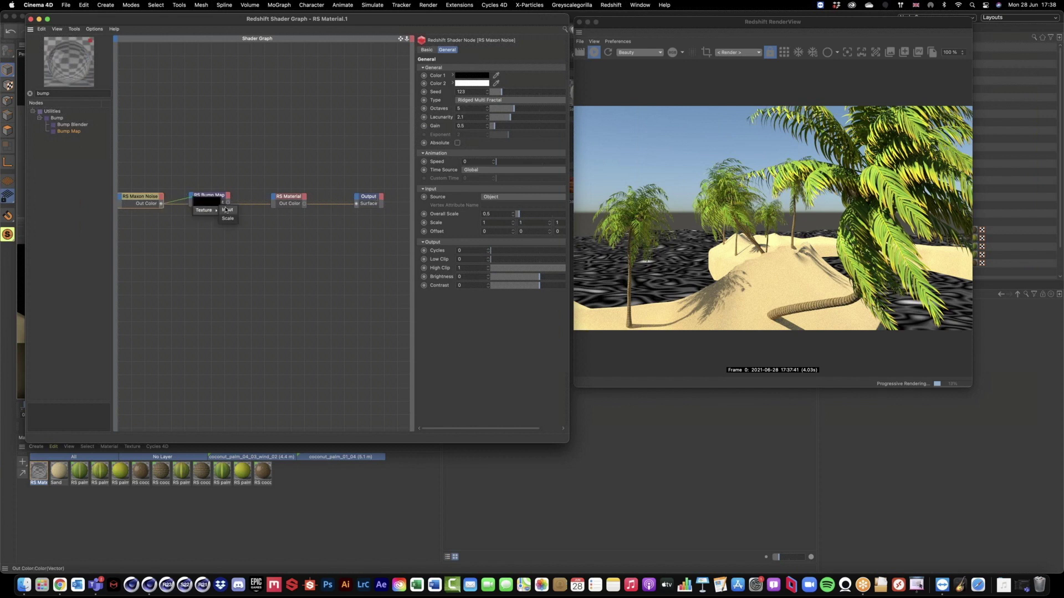
# - Wire the noise into the Bump Map Input and the Bump Map into the material's Bump Input
pyautogui.click(225, 210)
pyautogui.click(274, 202)
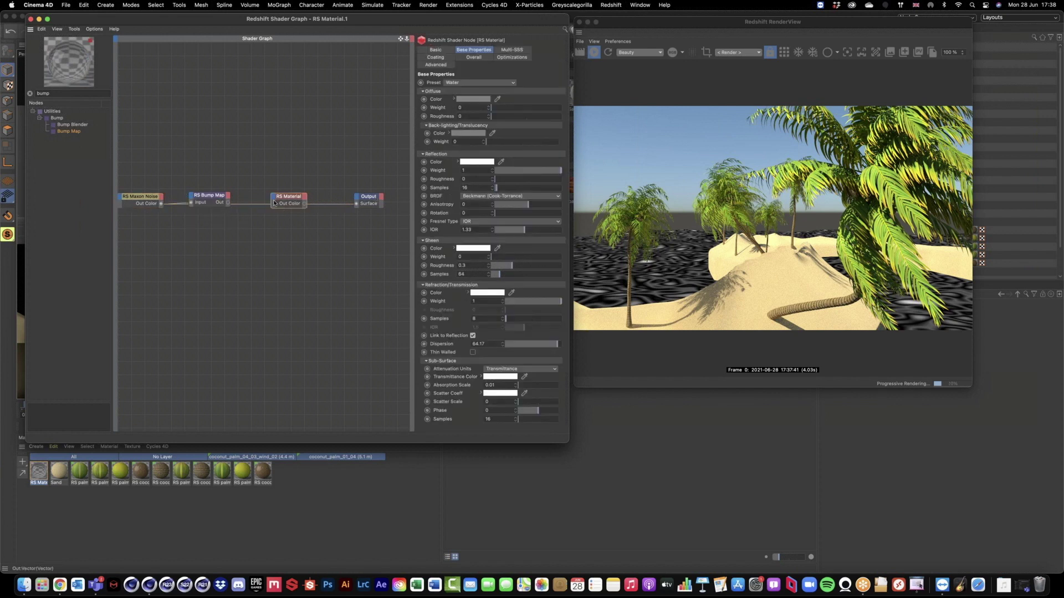
pyautogui.moveTo(225, 203); pyautogui.dragTo(275, 202)
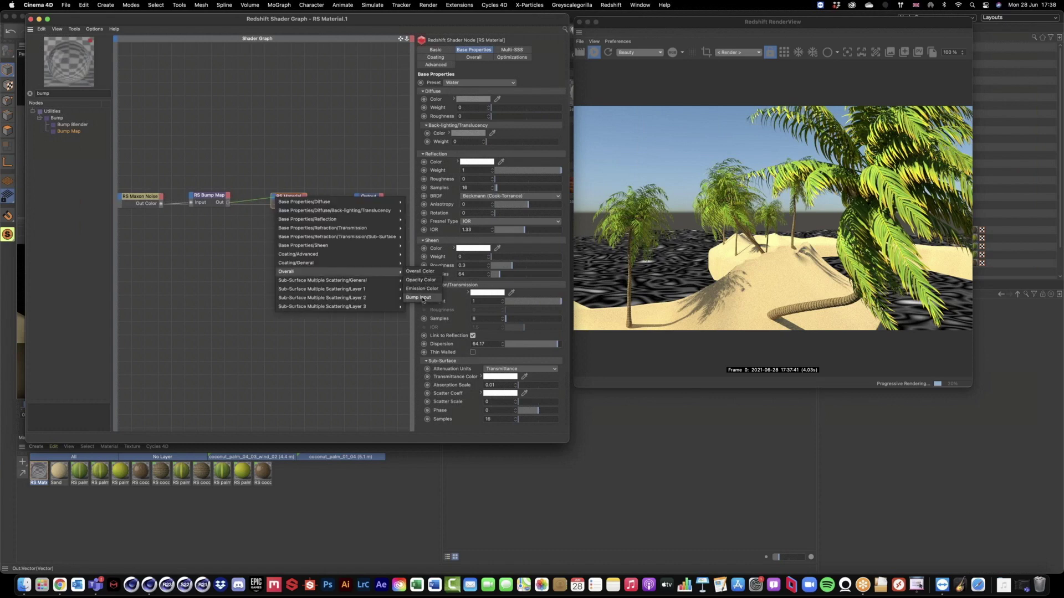
pyautogui.click(419, 298)
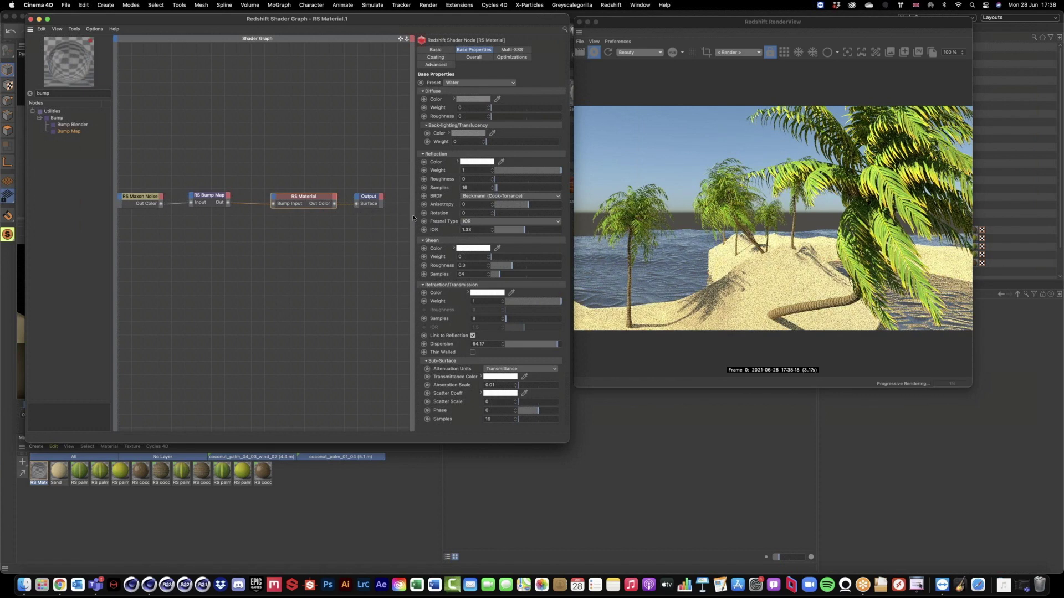
# - Set the Maxon Noise's first Scale value to 0.8
pyautogui.click(157, 194)
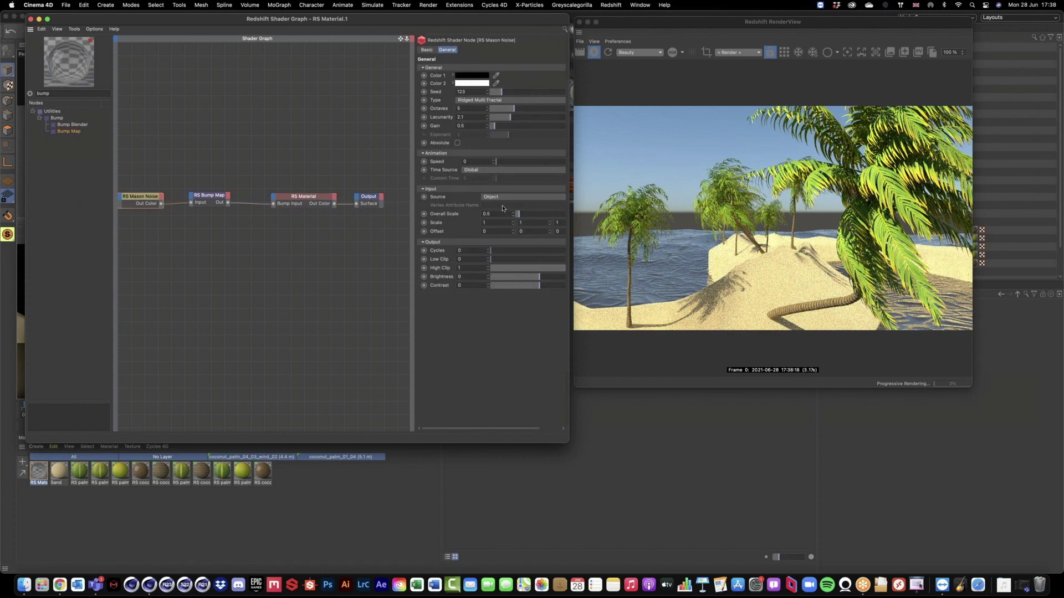
pyautogui.click(499, 223)
pyautogui.write('0.5')
pyautogui.press('Return')
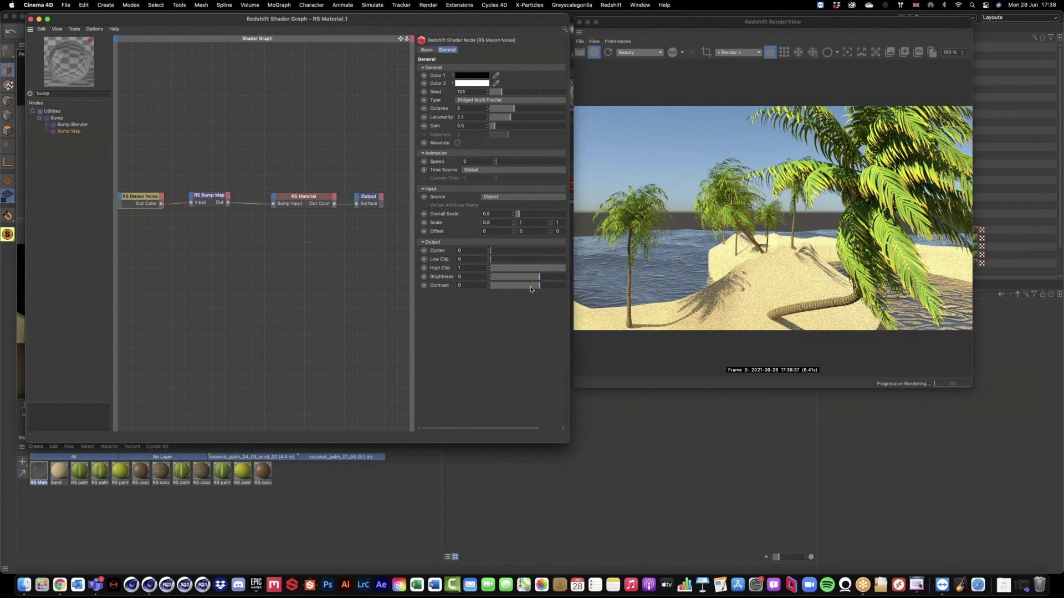
# - Lower the noise Contrast to -0.23, undoing an overshoot to -0.494
pyautogui.moveTo(537, 286); pyautogui.dragTo(528, 286)
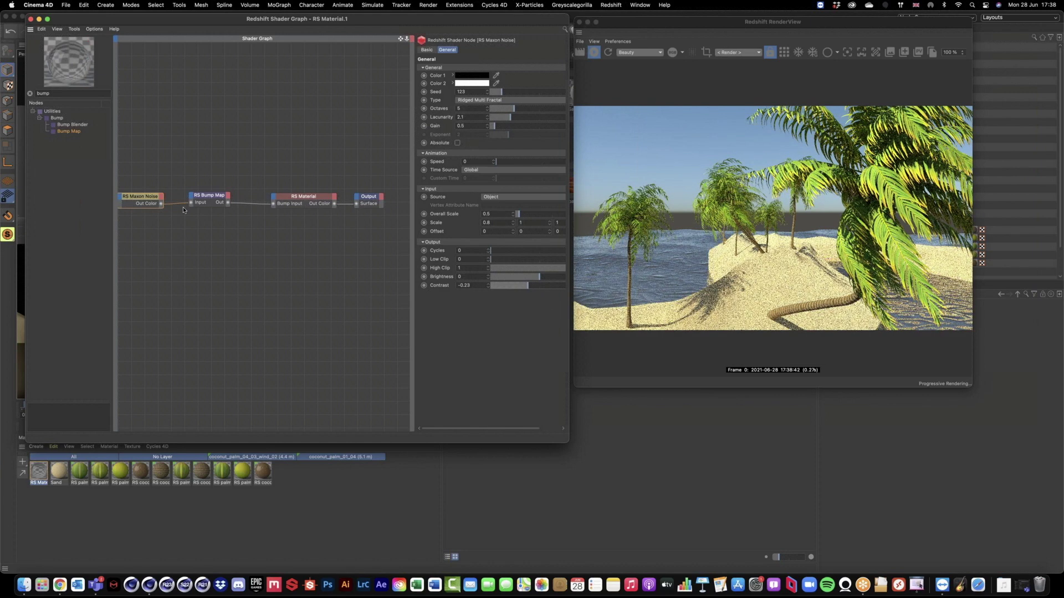
pyautogui.moveTo(345, 206); pyautogui.dragTo(356, 204)
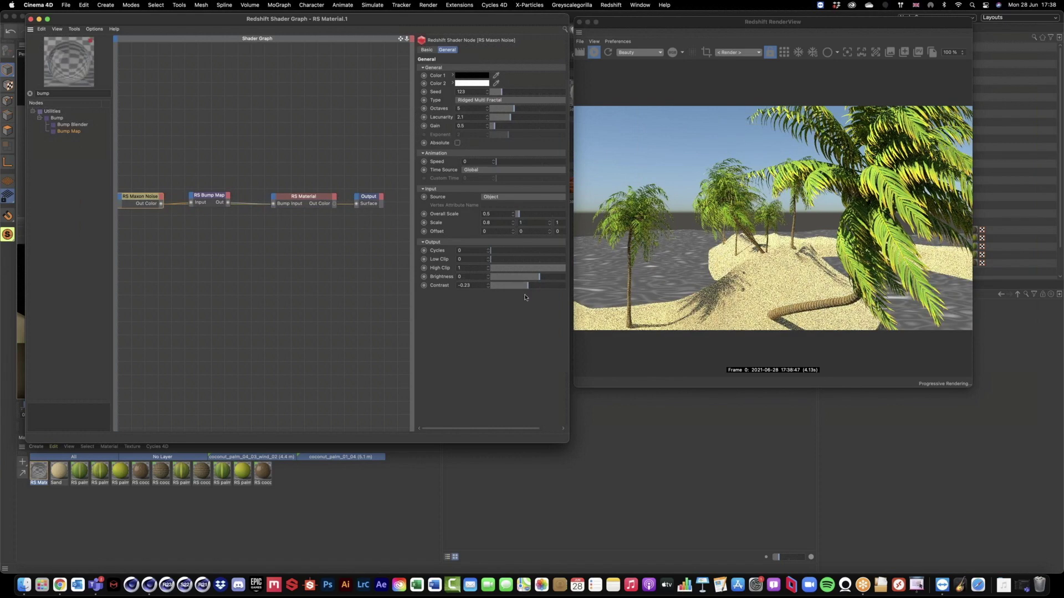
pyautogui.moveTo(528, 286); pyautogui.dragTo(517, 288)
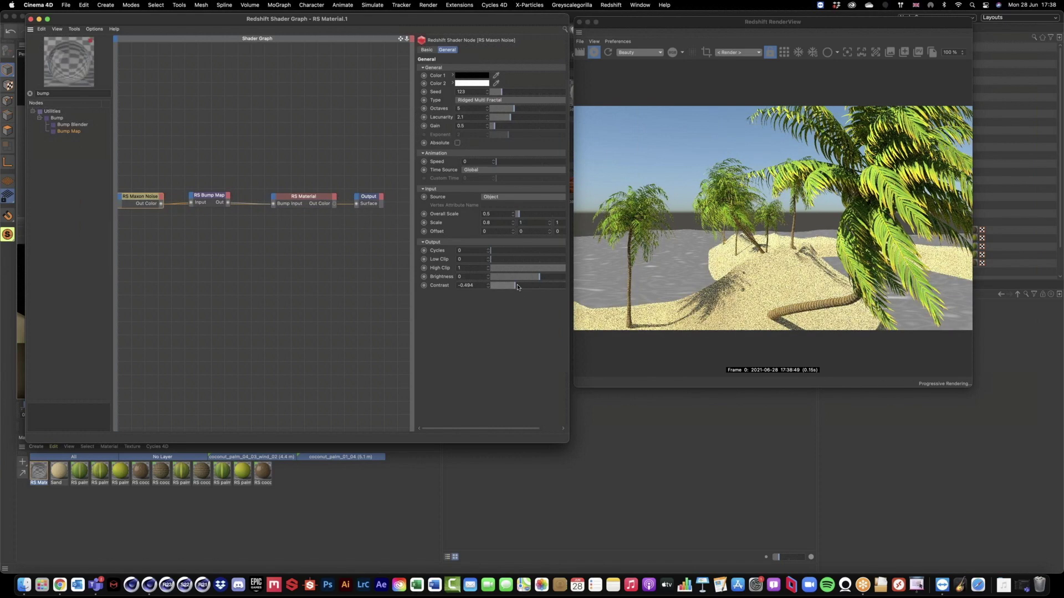
pyautogui.press('super+z')
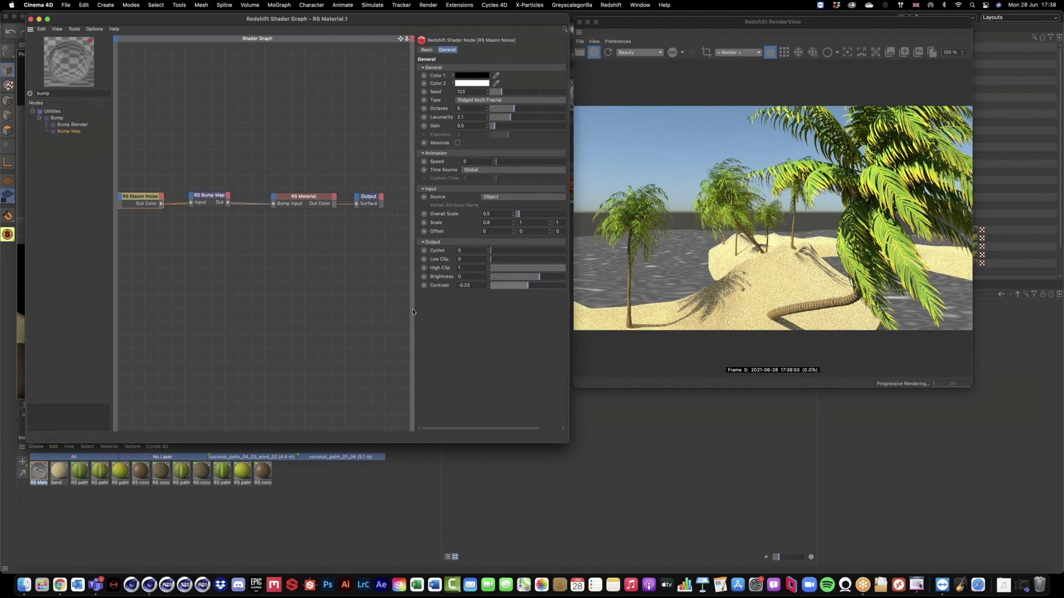
# - Widen the attributes panel and set the noise Brightness to -0.042
pyautogui.moveTo(415, 308); pyautogui.dragTo(293, 279)
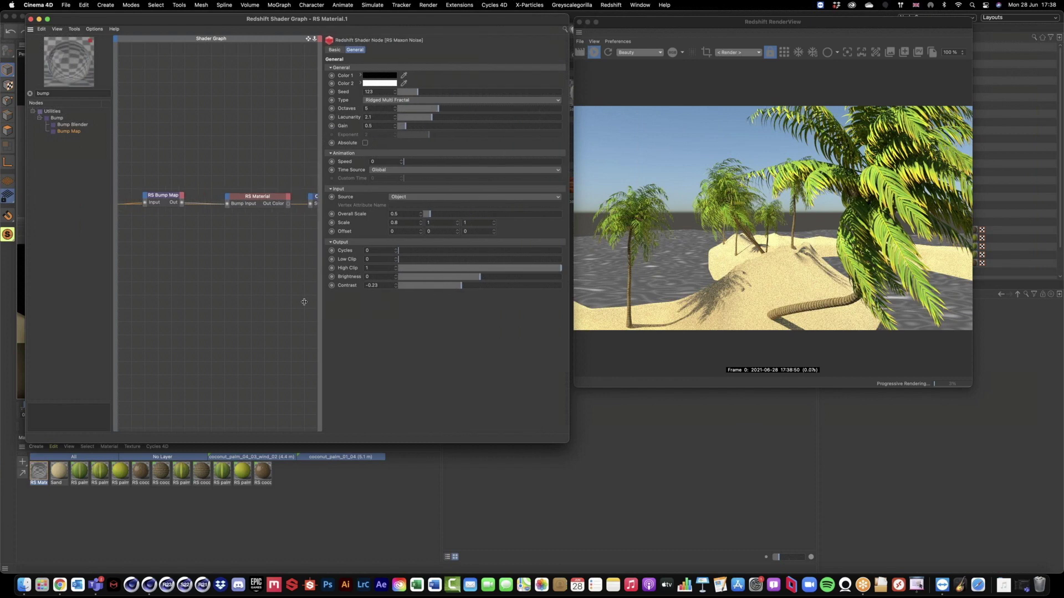
pyautogui.click(542, 269)
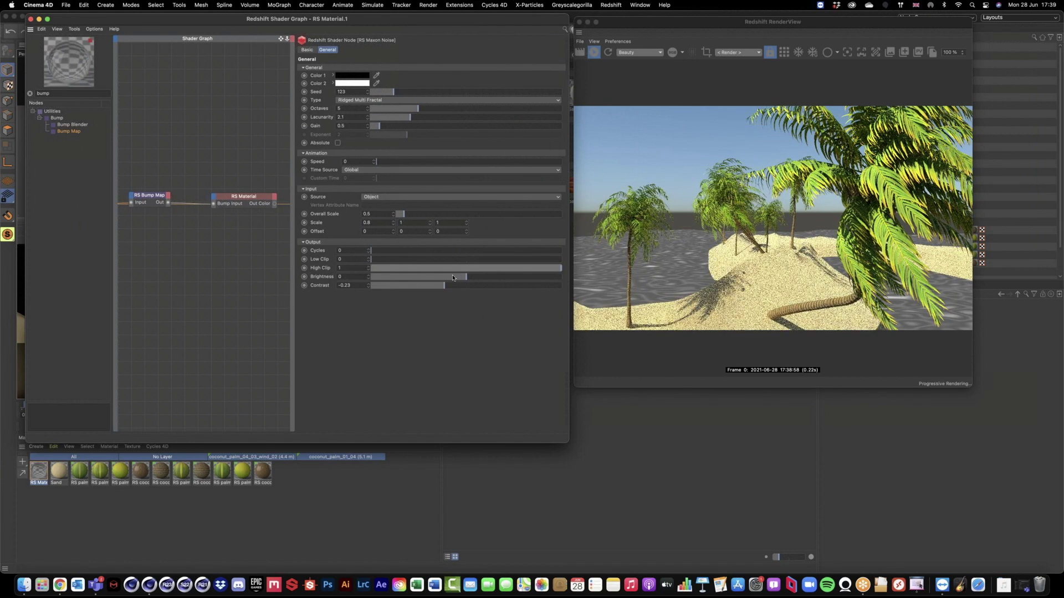
pyautogui.moveTo(453, 277); pyautogui.dragTo(462, 279)
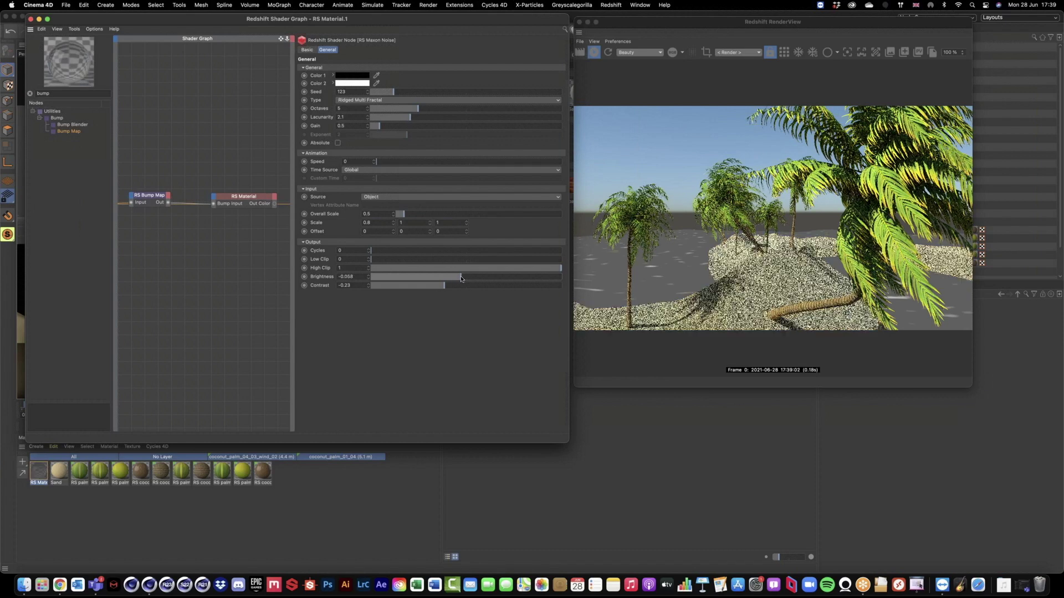
pyautogui.click(462, 278)
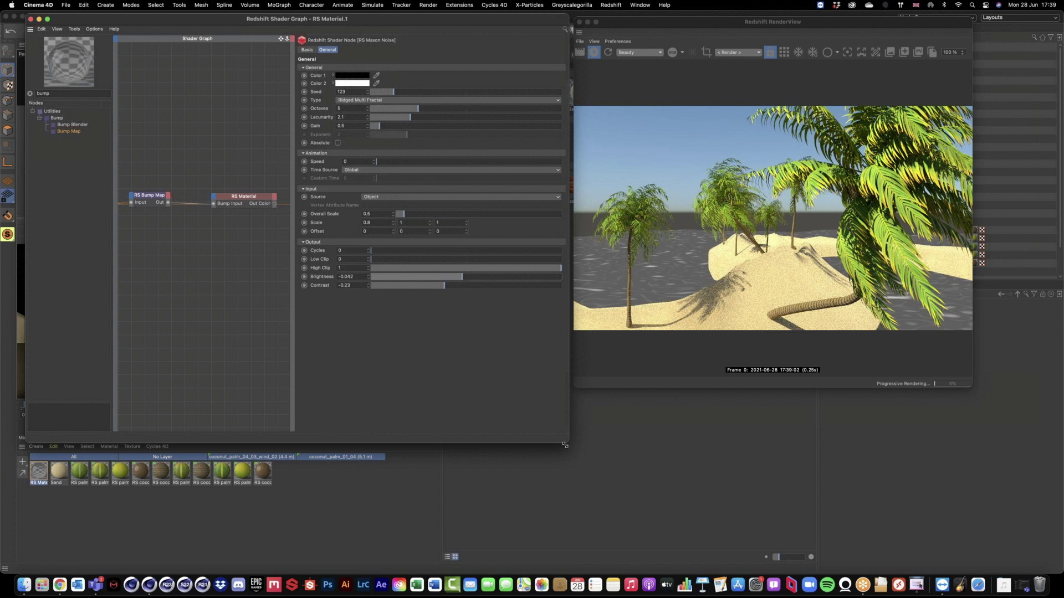
# - Resize and reposition the Shader Graph window to uncover the island in the Redshift RenderView
pyautogui.moveTo(564, 444); pyautogui.dragTo(820, 446)
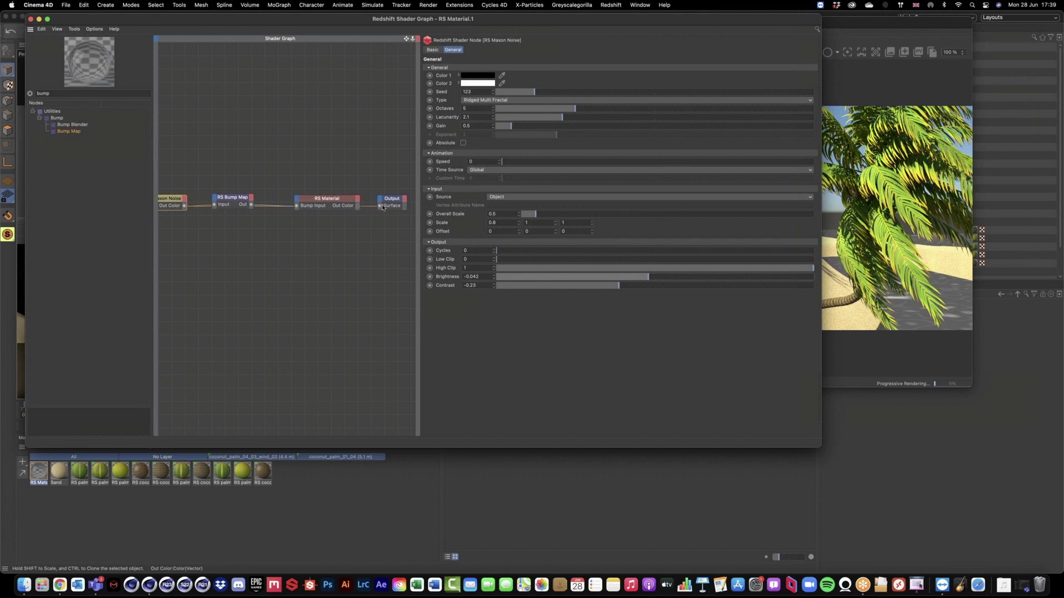
pyautogui.moveTo(674, 18)
pyautogui.mouseDown()
pyautogui.moveTo(410, 51)
pyautogui.moveTo(445, 41)
pyautogui.mouseUp()
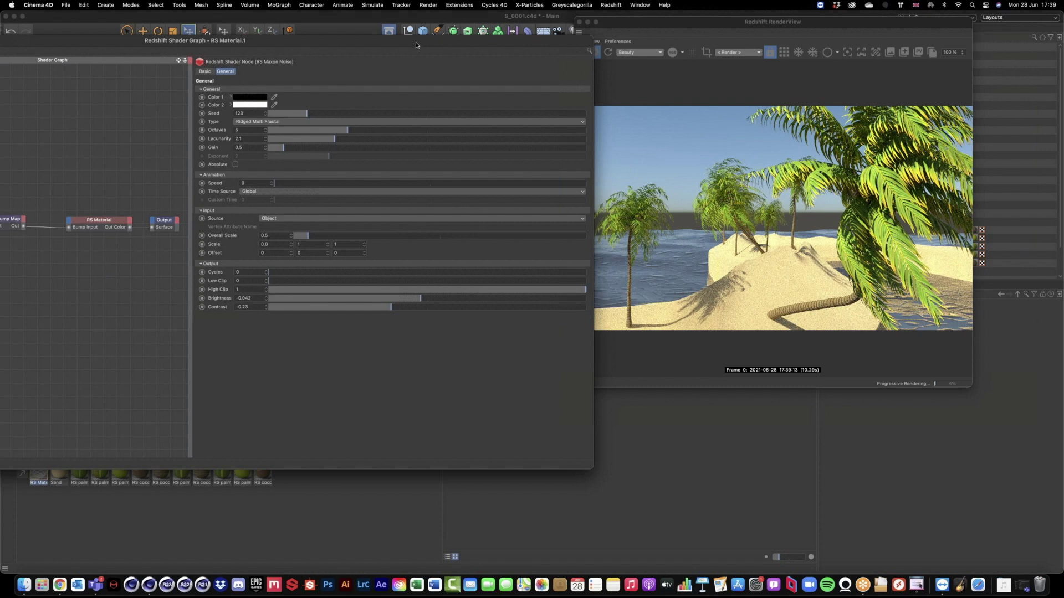
pyautogui.moveTo(416, 44); pyautogui.dragTo(577, 36)
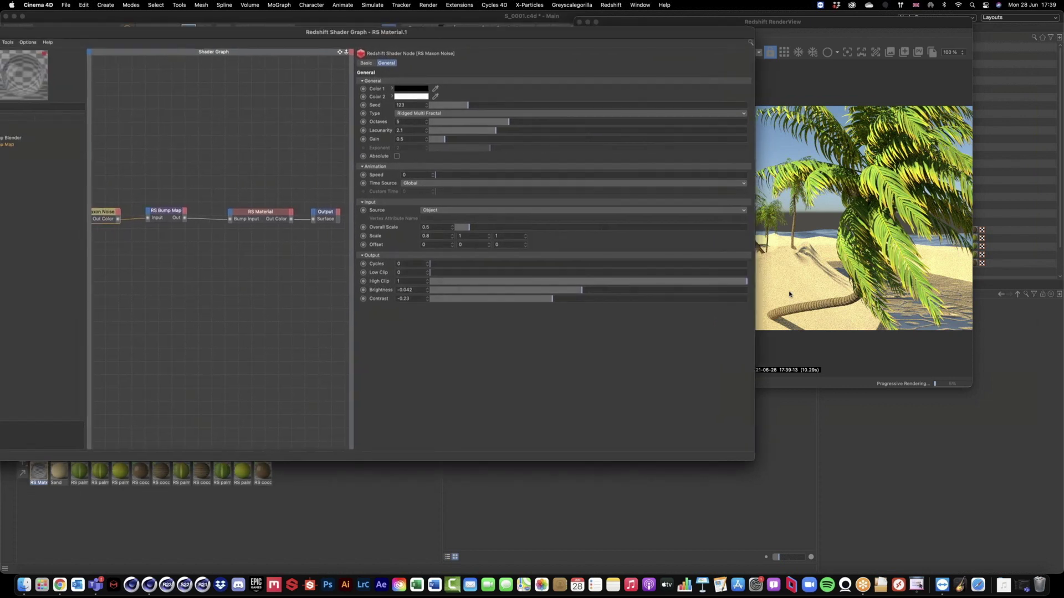
pyautogui.moveTo(753, 460); pyautogui.dragTo(549, 466)
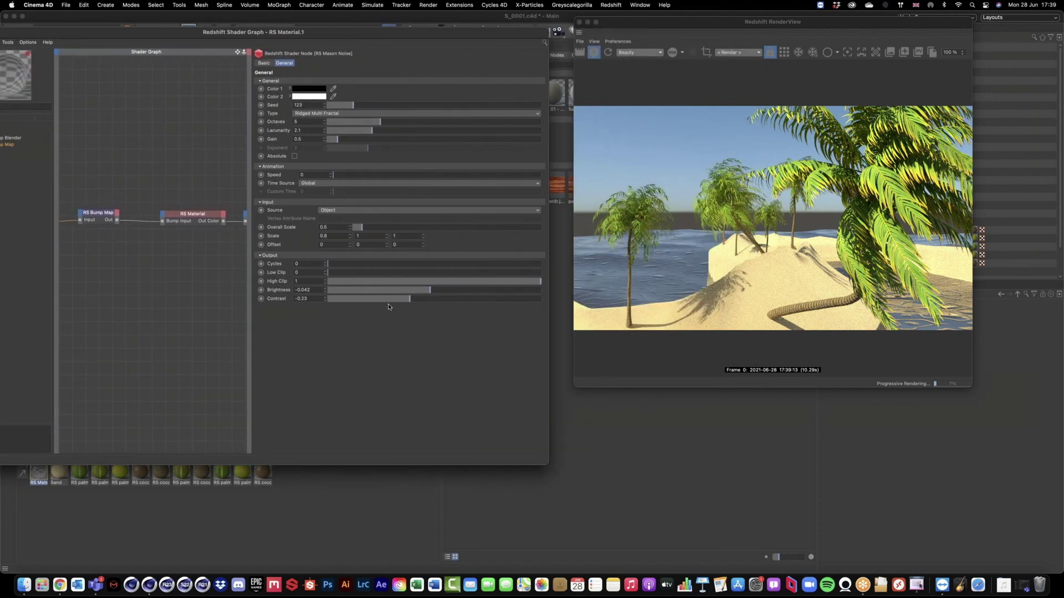